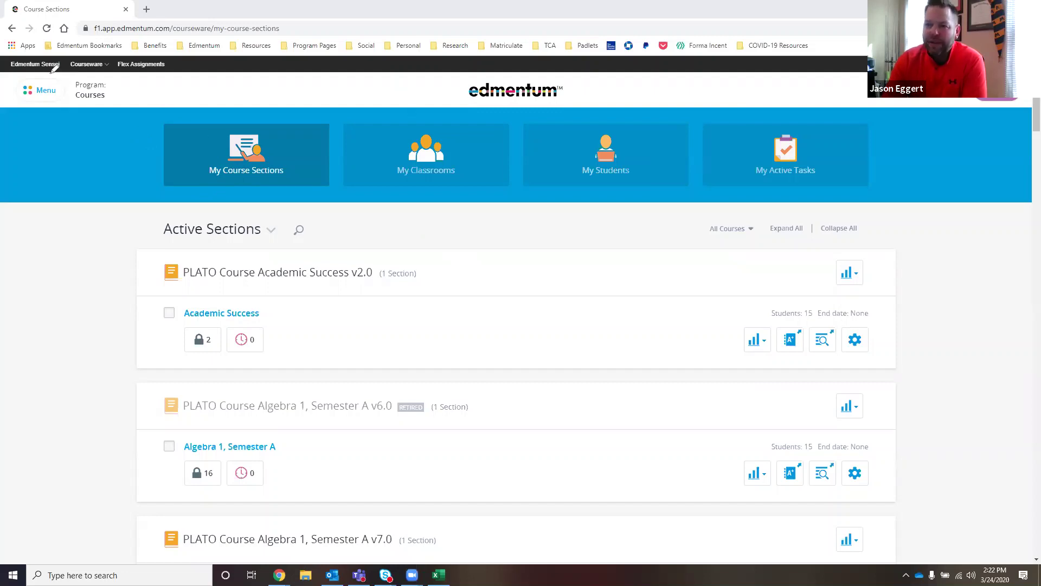
pyautogui.moveTo(54, 68)
pyautogui.mouseDown()
pyautogui.moveTo(41, 67)
pyautogui.moveTo(36, 123)
pyautogui.moveTo(89, 95)
pyautogui.moveTo(44, 57)
pyautogui.moveTo(32, 61)
pyautogui.mouseUp()
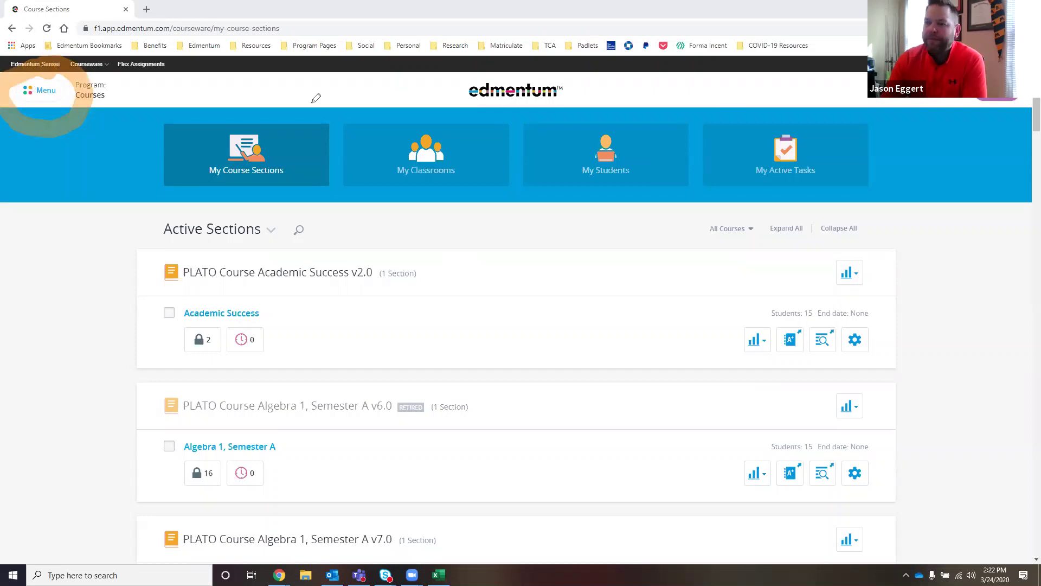
pyautogui.click(46, 91)
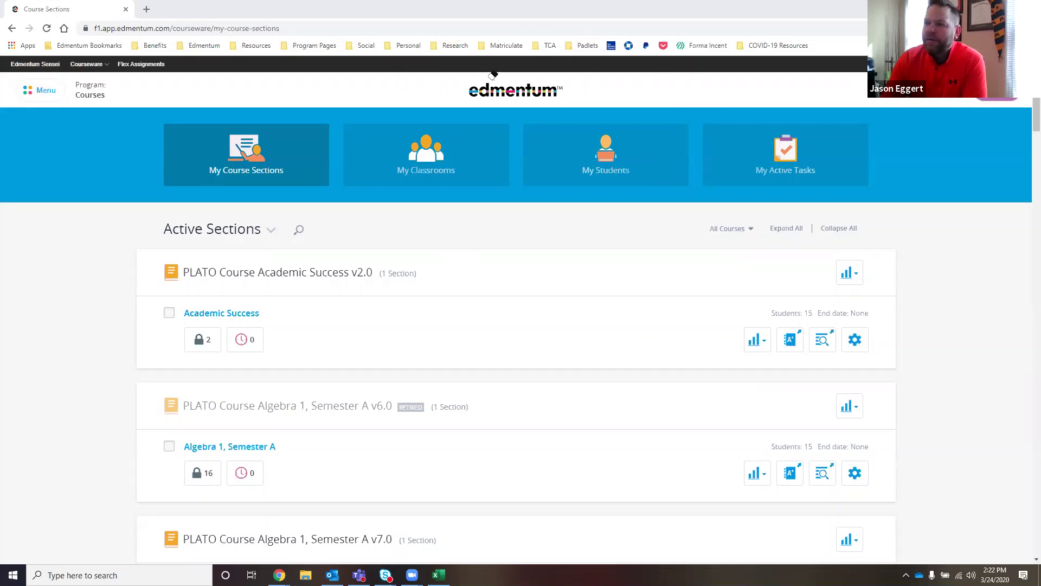
# Open the Reports page and check the upcoming reports, returning to the current ones.
pyautogui.click(32, 93)
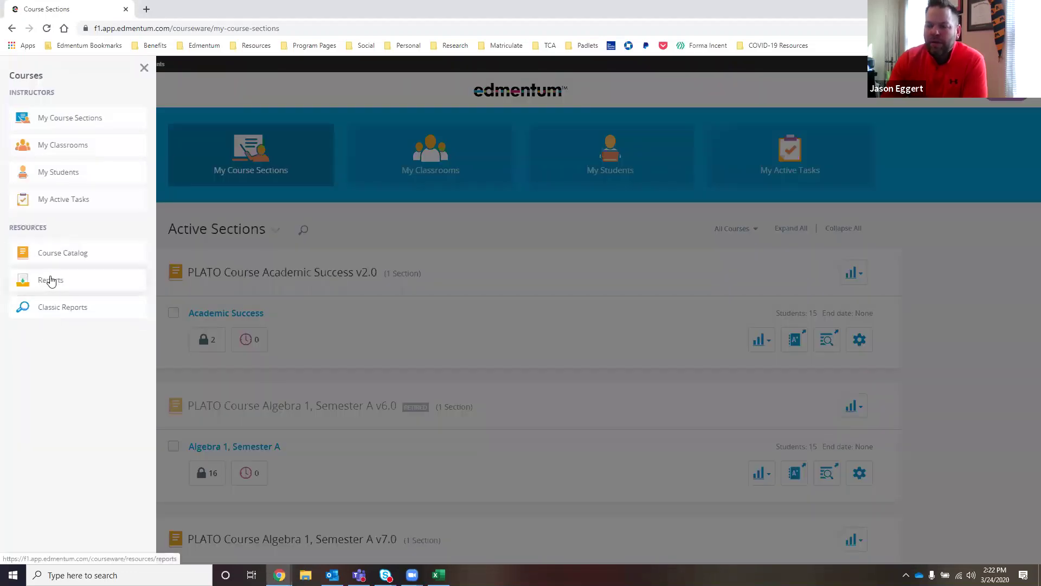
pyautogui.click(50, 280)
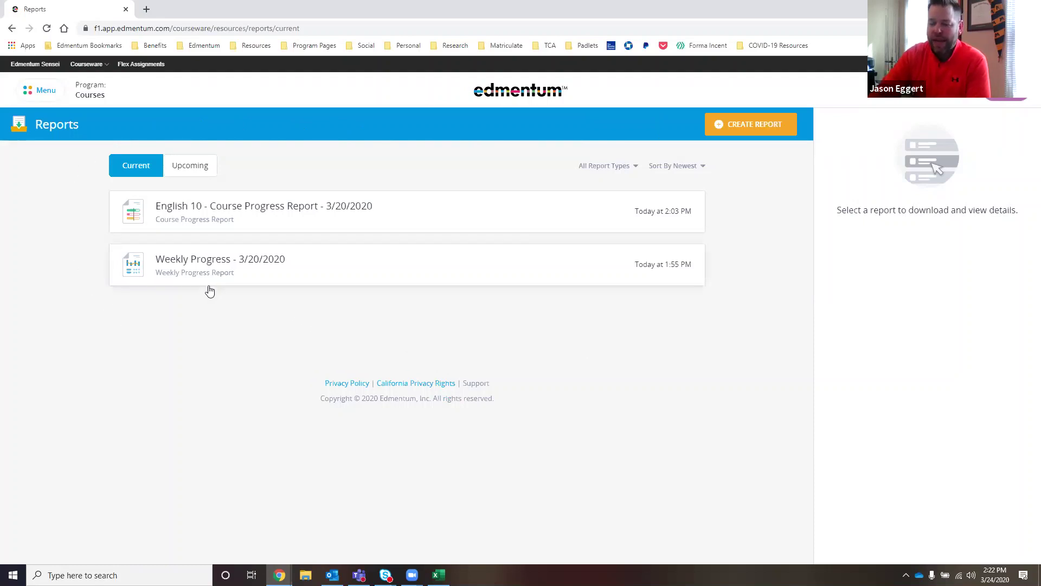
pyautogui.click(196, 169)
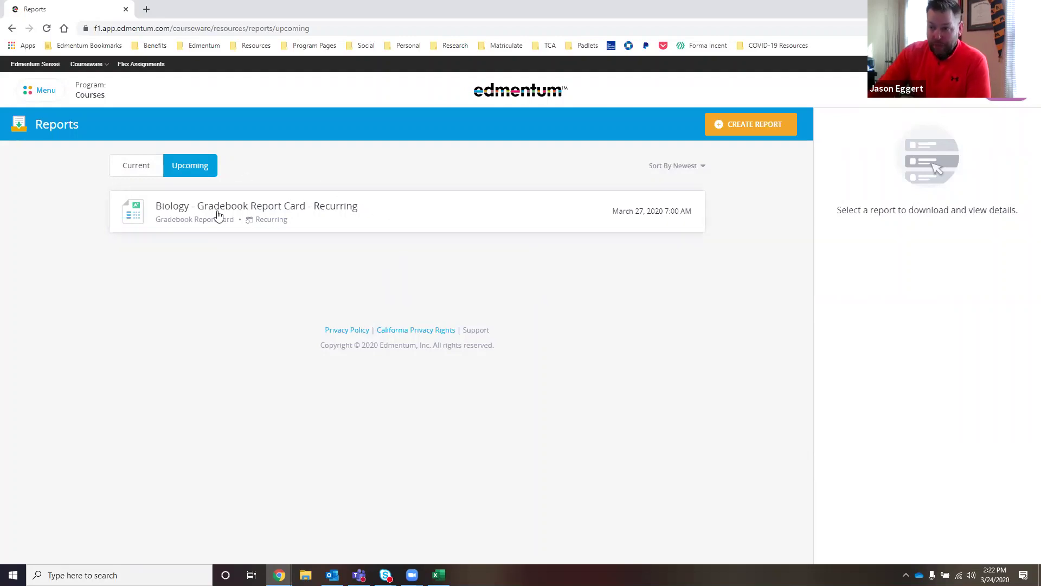
pyautogui.click(134, 171)
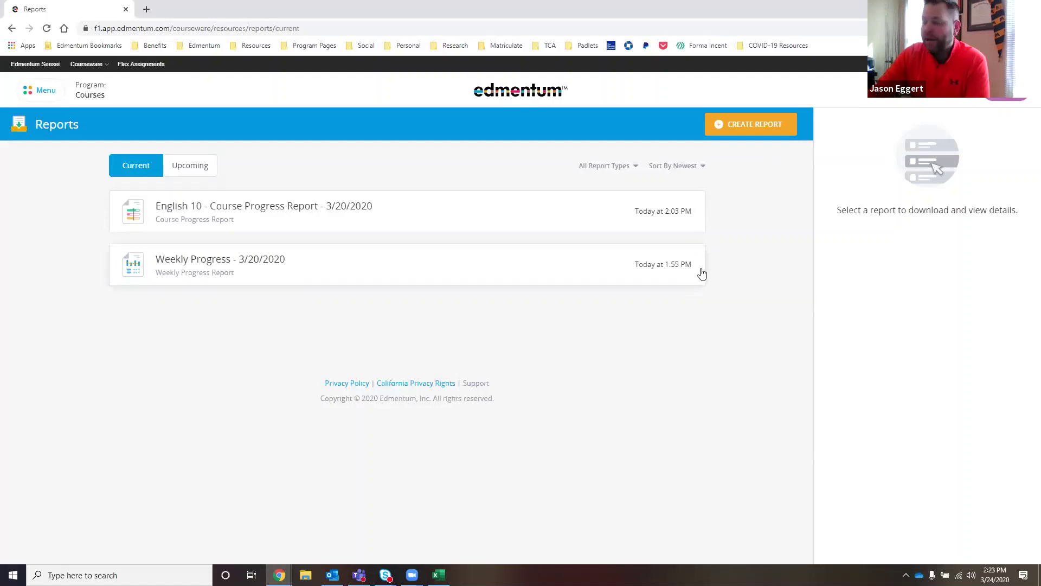
# Start creating a report and name it "Academic Success - Weekly Progress - Recurring".
pyautogui.click(745, 125)
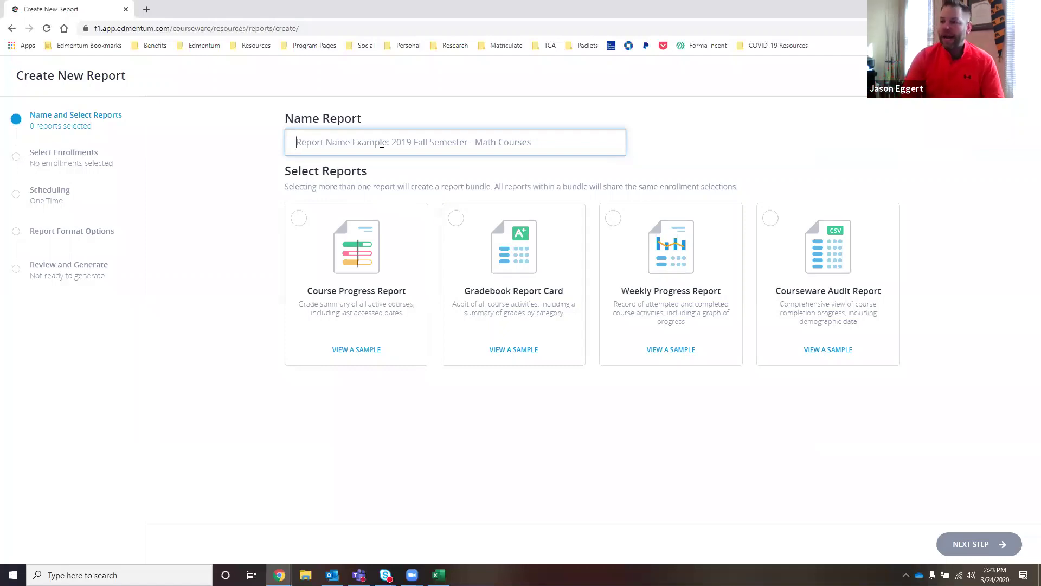
pyautogui.write('4')
pyautogui.press('BackSpace')
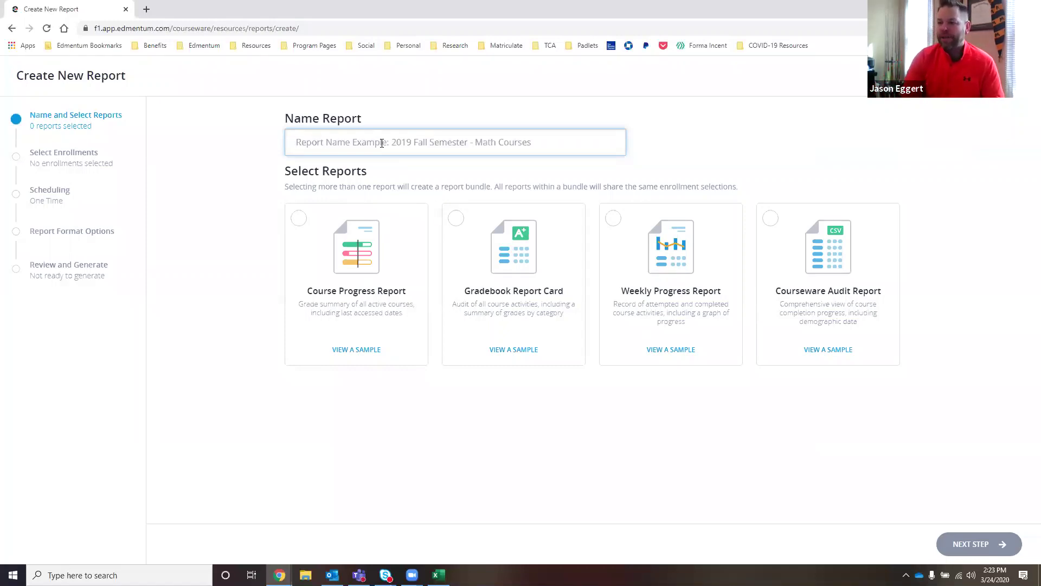
pyautogui.write('Academic')
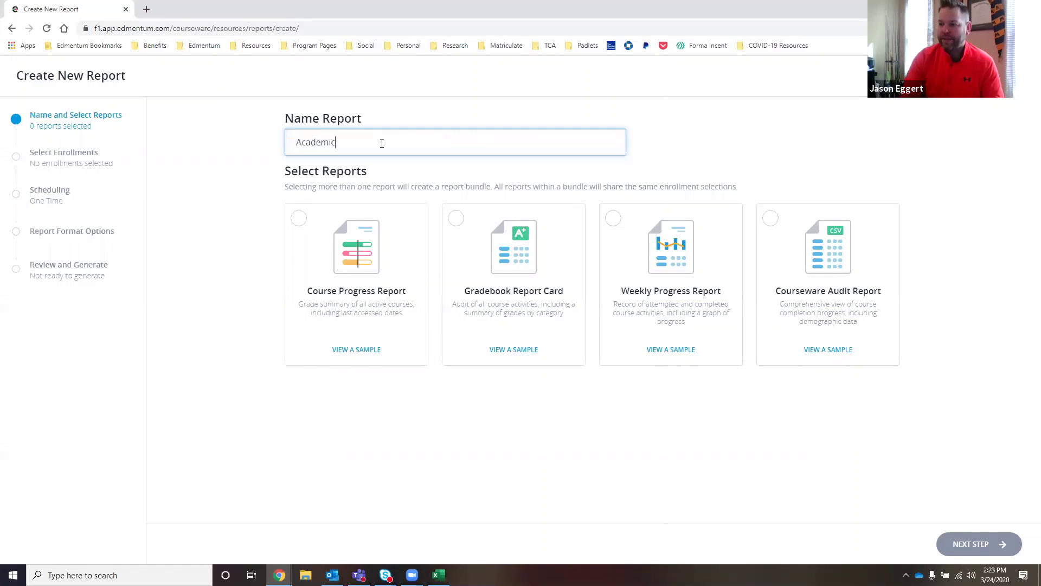
pyautogui.write(' Success')
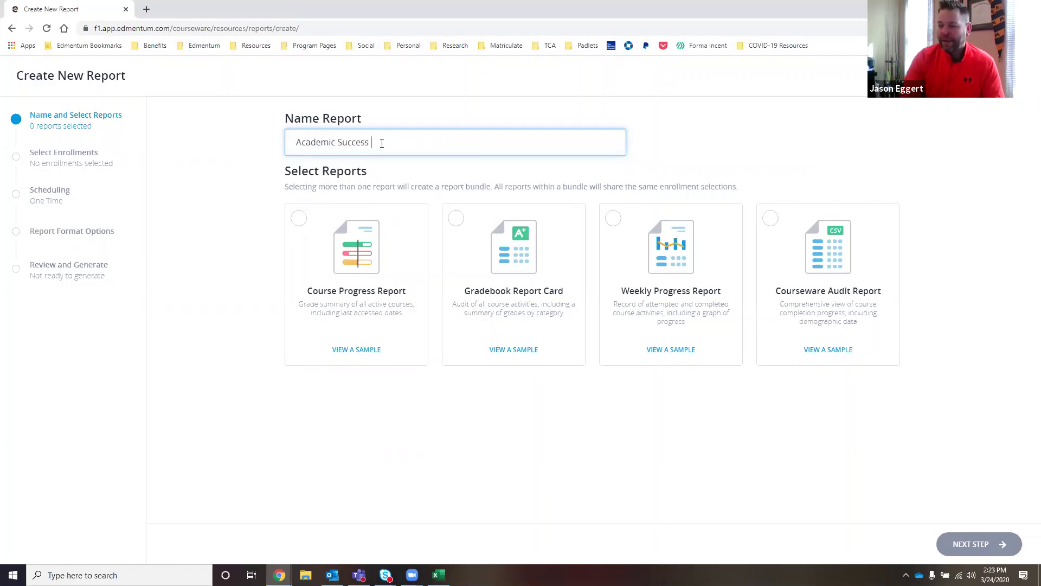
pyautogui.write(' - Weekly Progre')
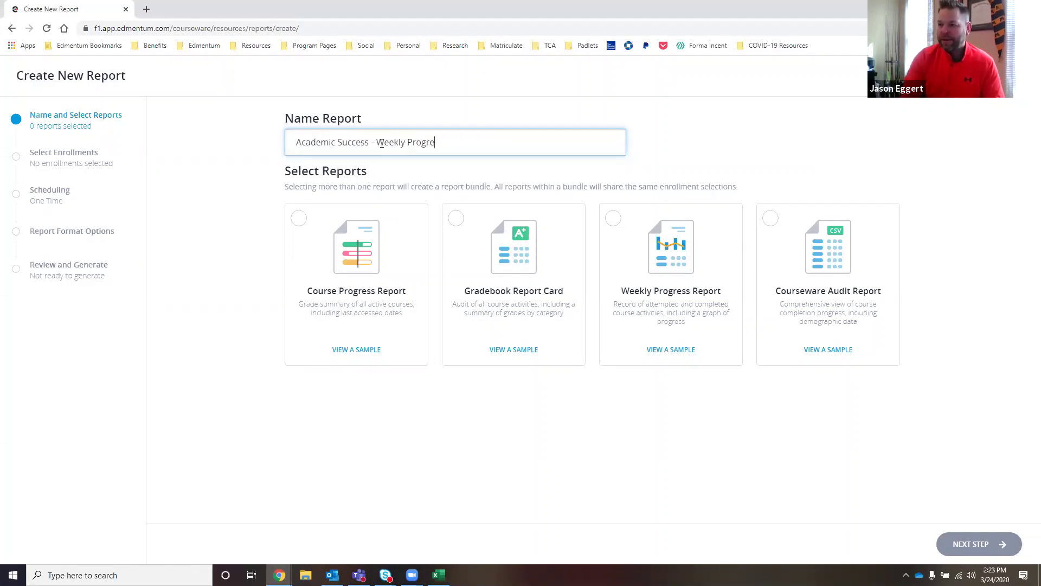
pyautogui.write('ss - REcurr')
pyautogui.press('BackSpace')
pyautogui.press('BackSpace')
pyautogui.write('urring')
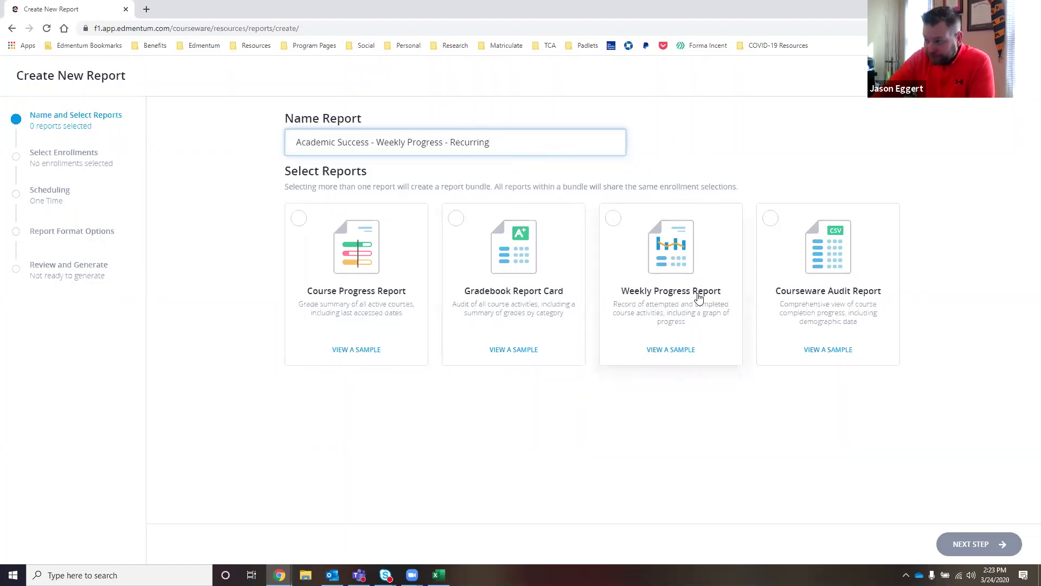
# View the Weekly Progress Report sample and examine its course summary, weekly chart and Week 1 activities.
pyautogui.click(682, 350)
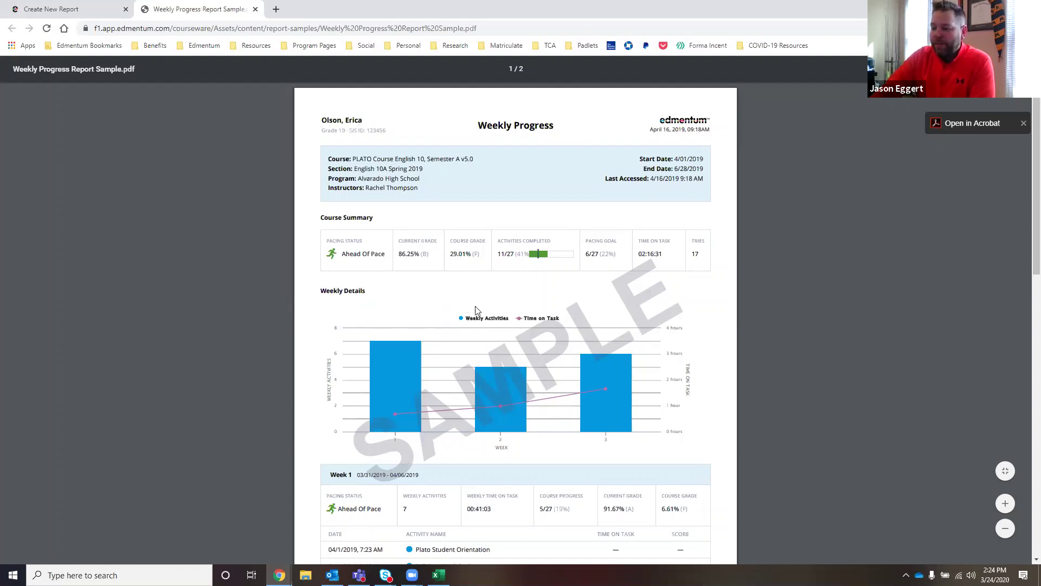
pyautogui.scroll(-3, 475, 310)
pyautogui.scroll(3, 564, 299)
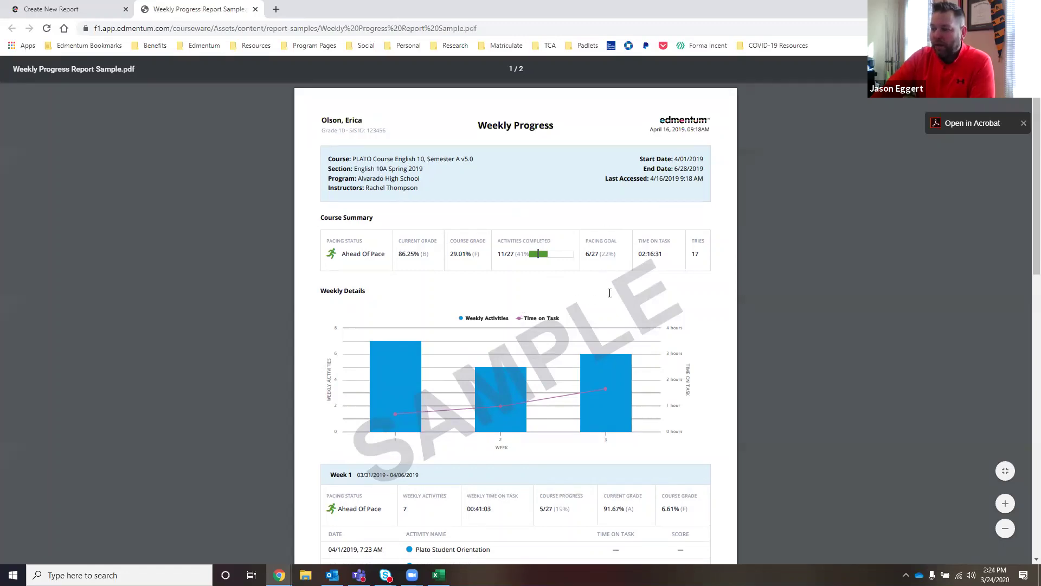
pyautogui.scroll(-1, 649, 314)
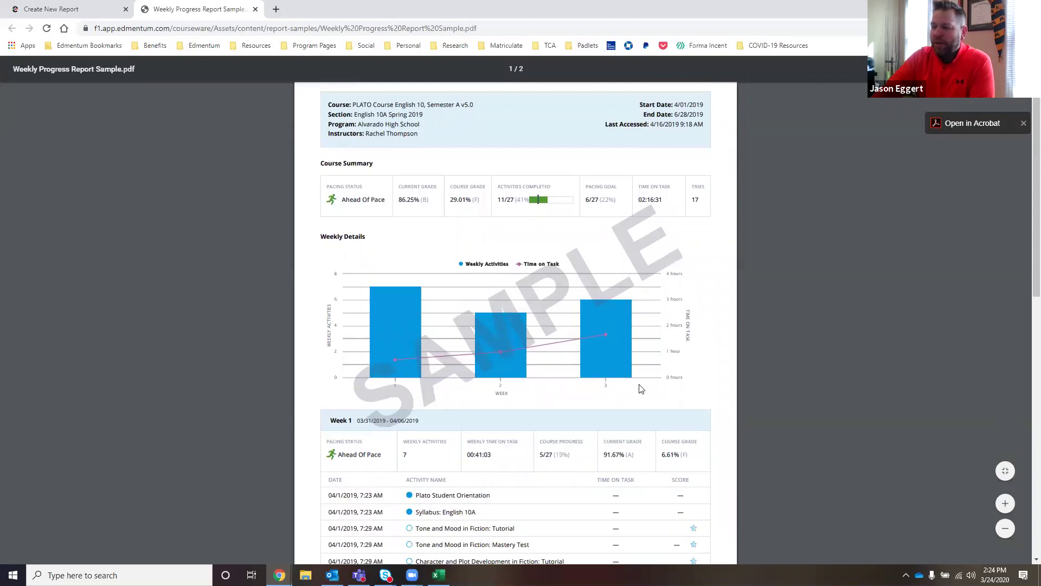
pyautogui.scroll(-3, 644, 385)
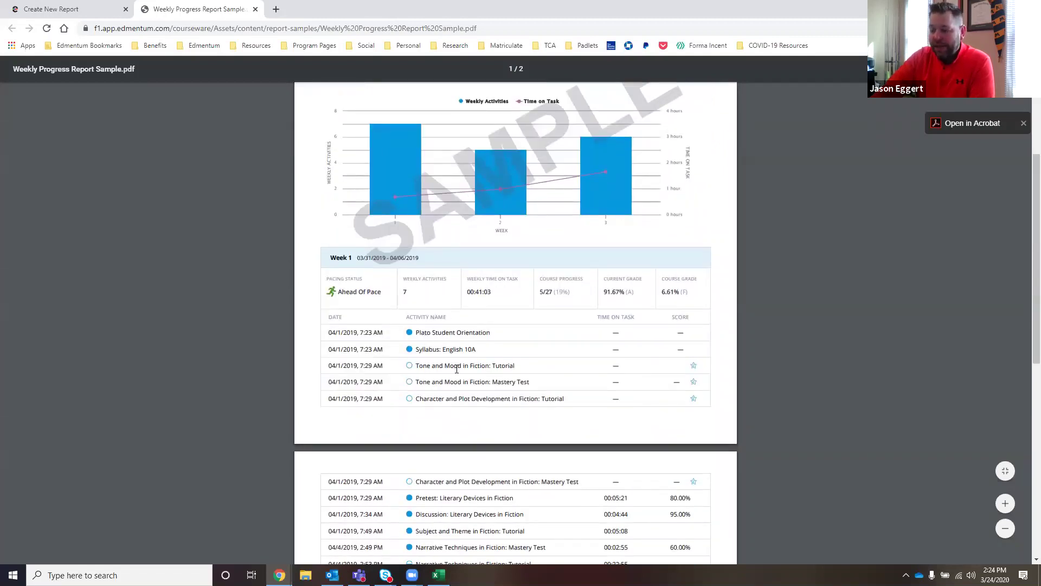
pyautogui.scroll(-1, 602, 455)
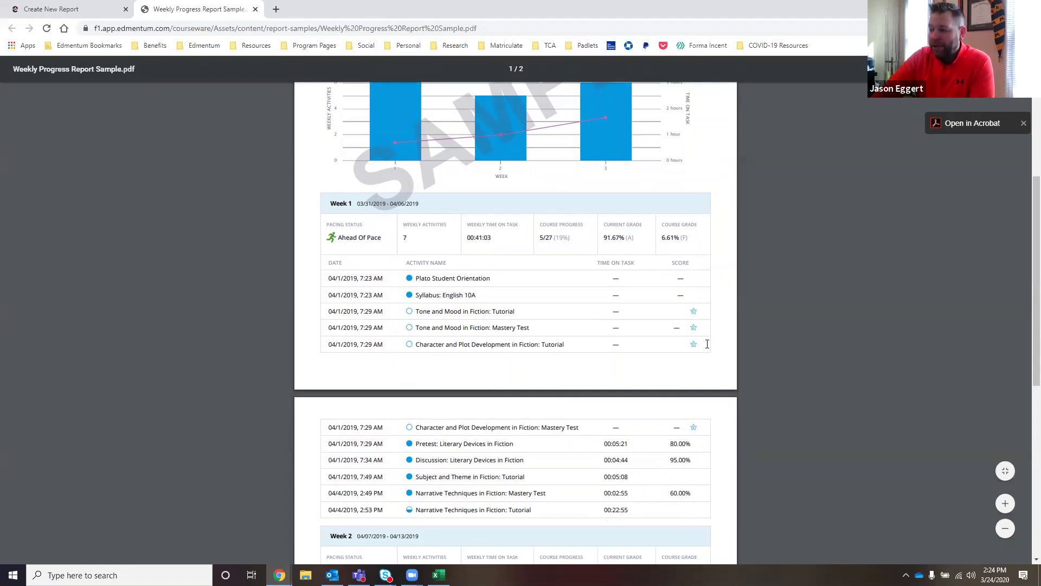
# Examine the sample's activity details for Weeks 1 to 3 at a larger size, and close the sample.
pyautogui.click(1005, 503)
pyautogui.click(1005, 503)
pyautogui.scroll(-3, 573, 333)
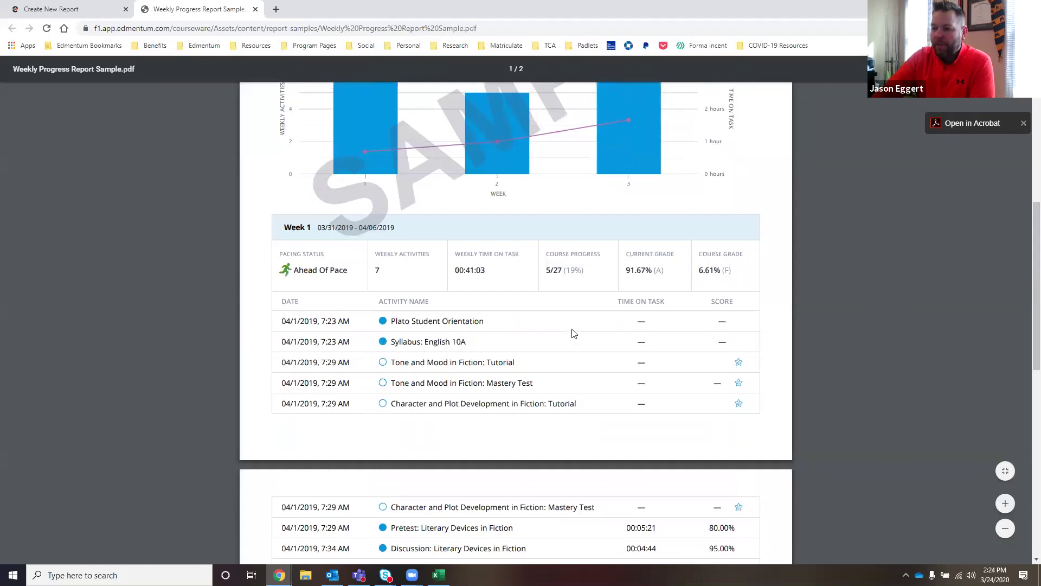
pyautogui.scroll(-6, 574, 333)
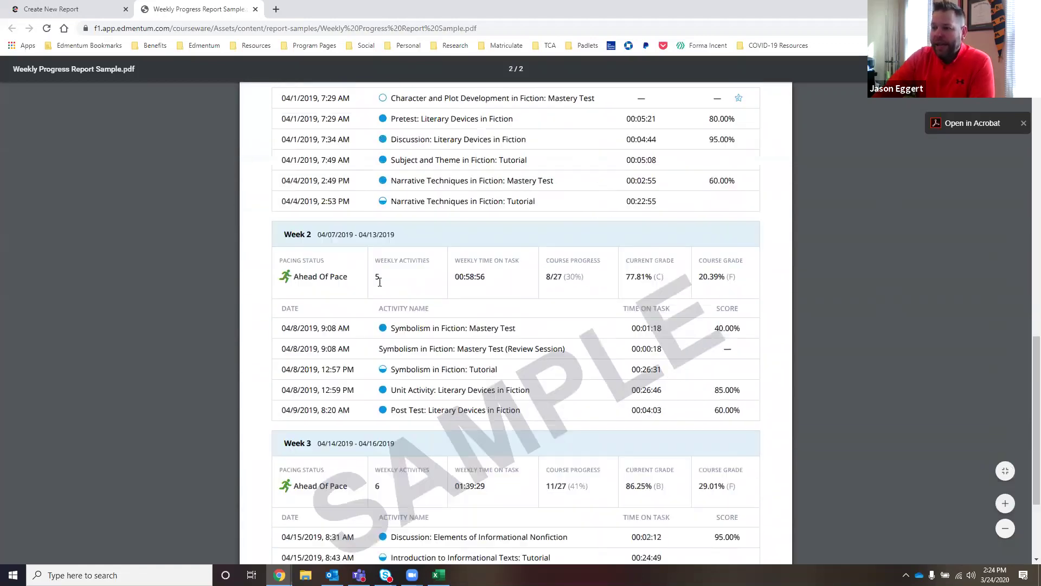
pyautogui.scroll(-1, 384, 296)
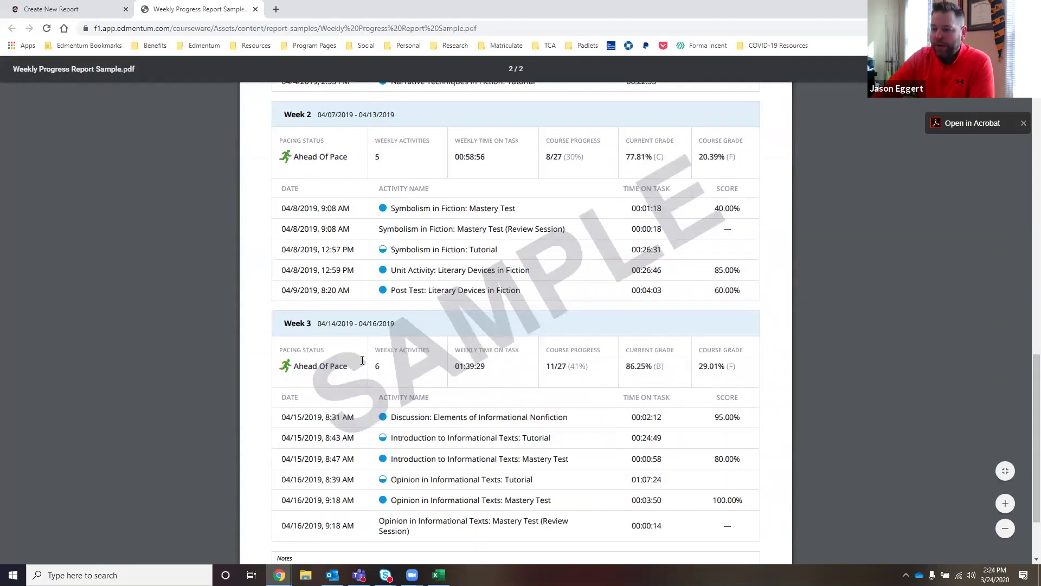
pyautogui.scroll(-2, 395, 365)
pyautogui.scroll(1, 338, 292)
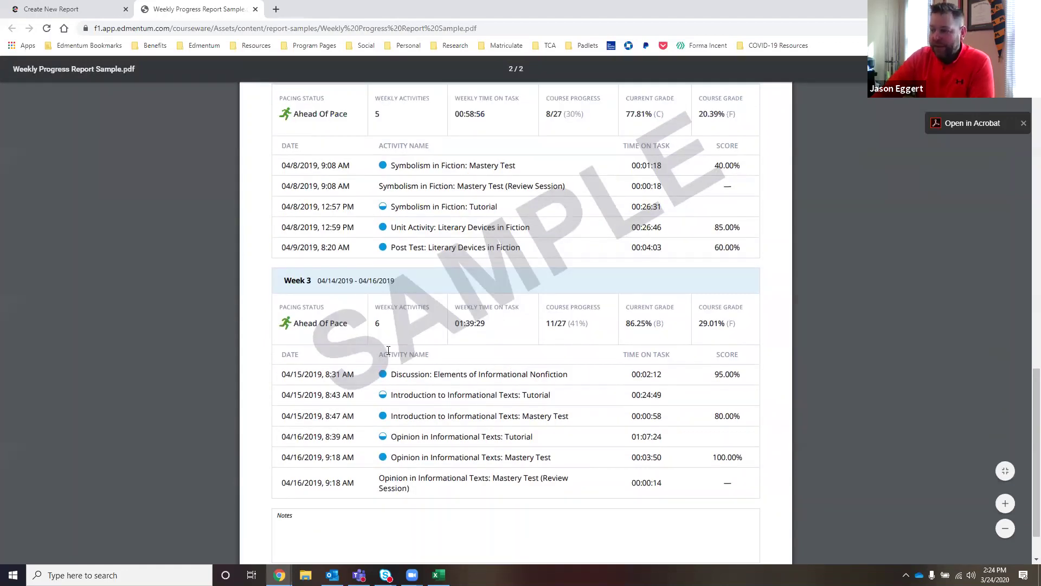
pyautogui.scroll(1, 480, 365)
pyautogui.scroll(2, 488, 367)
pyautogui.scroll(-3, 609, 372)
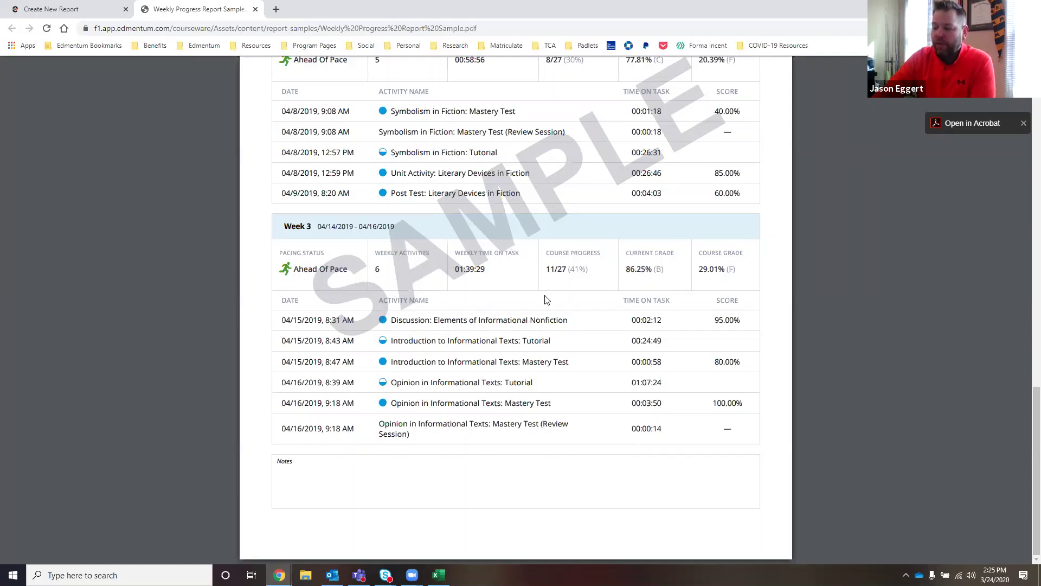
pyautogui.scroll(15, 520, 329)
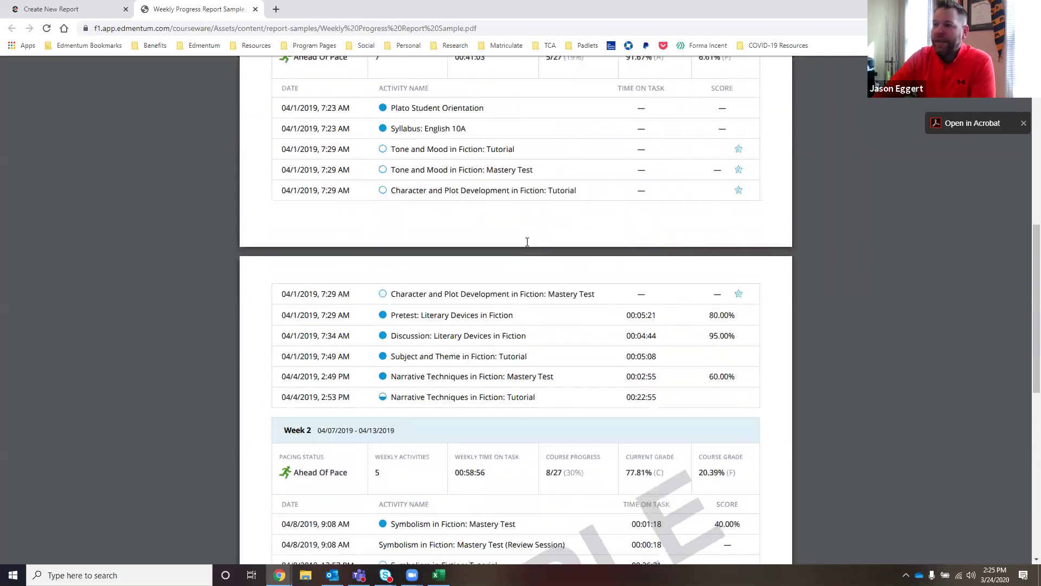
pyautogui.click(255, 9)
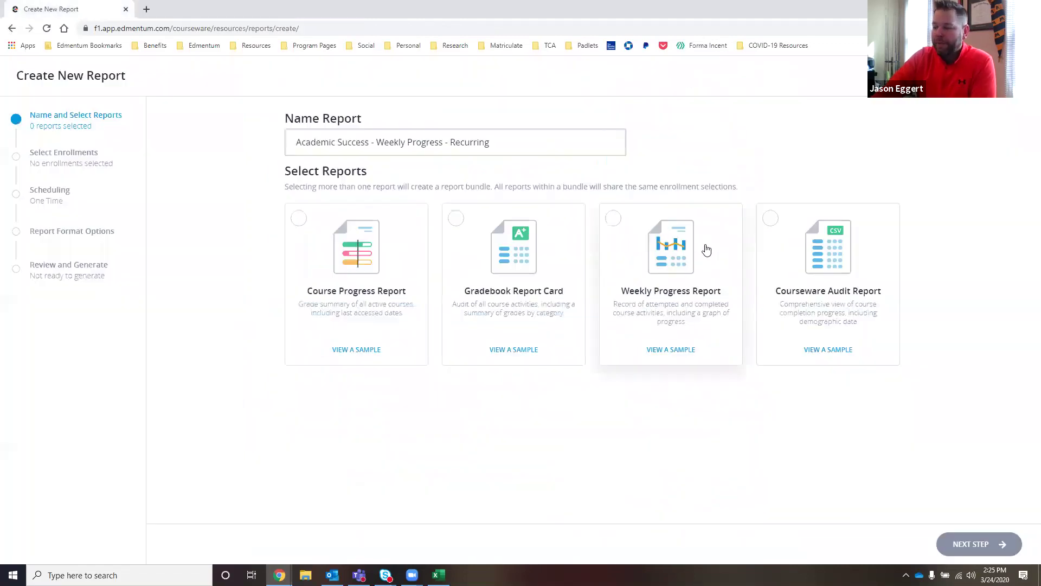
# Choose the Weekly Progress Report and add the Academic Success section of PLATO Course Academic Success v2.0 from the course directory.
pyautogui.click(679, 271)
pyautogui.click(976, 544)
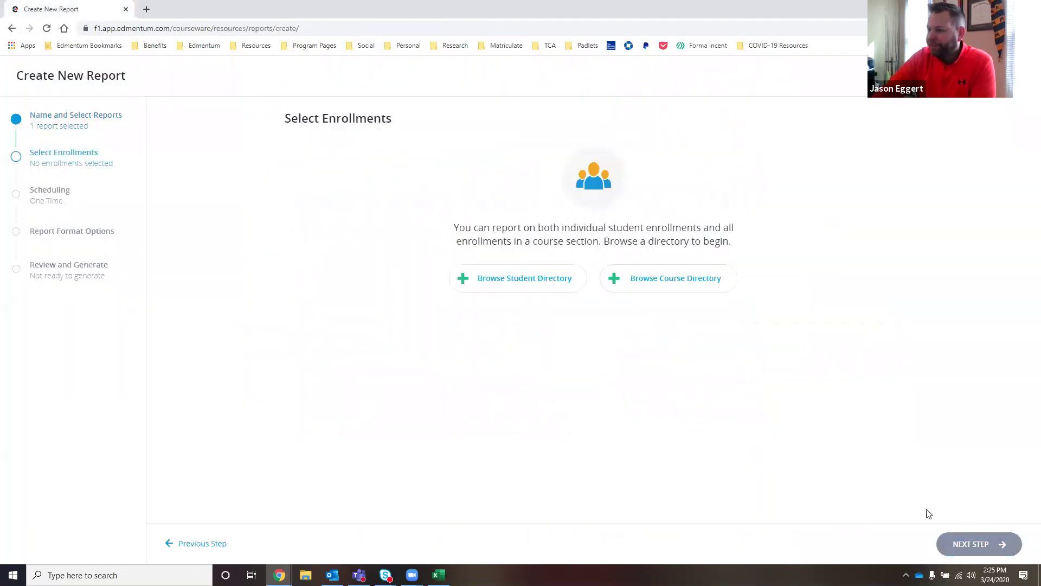
pyautogui.click(694, 286)
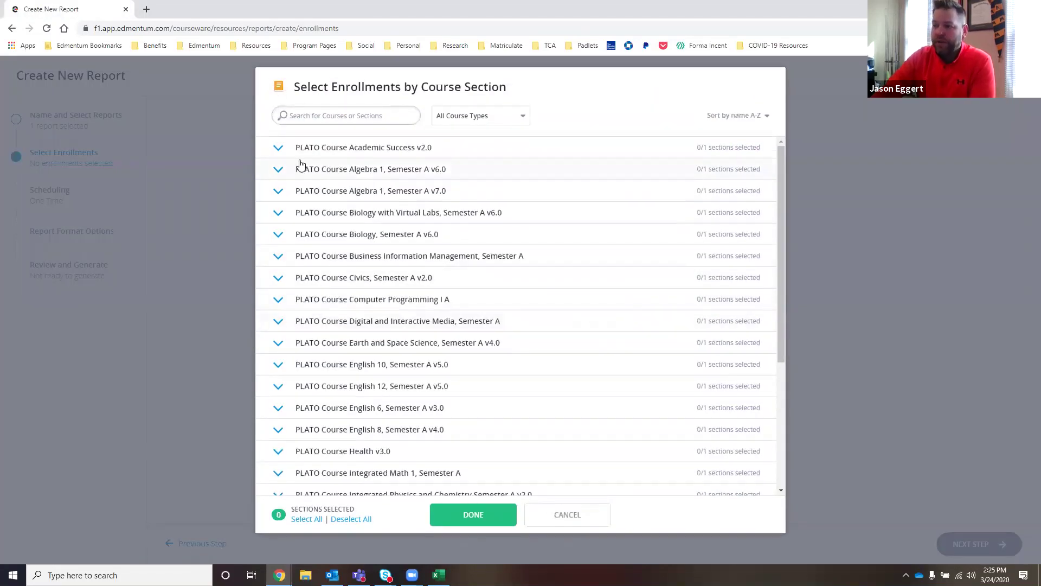
pyautogui.click(278, 148)
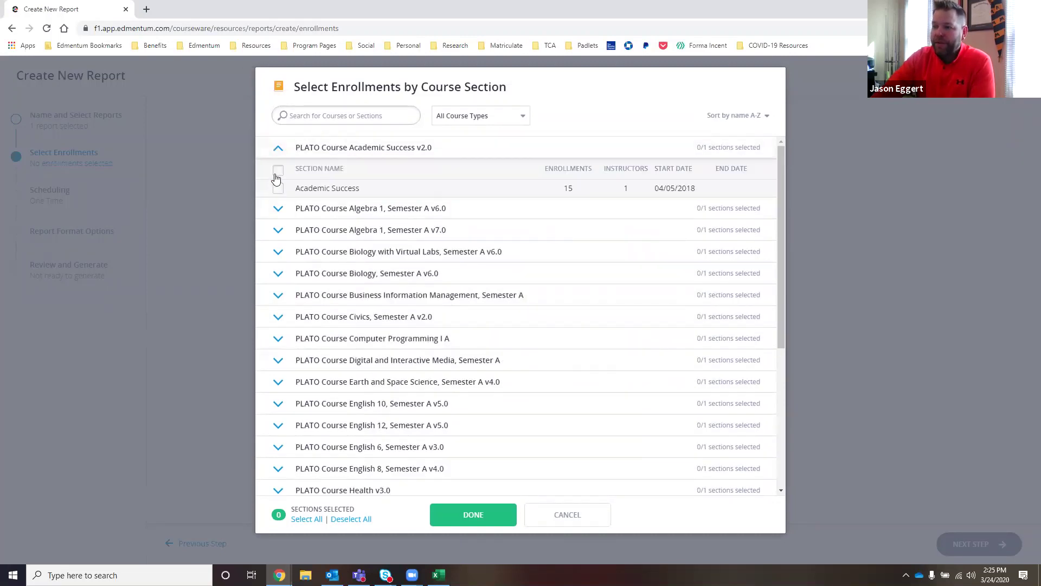
pyautogui.click(277, 172)
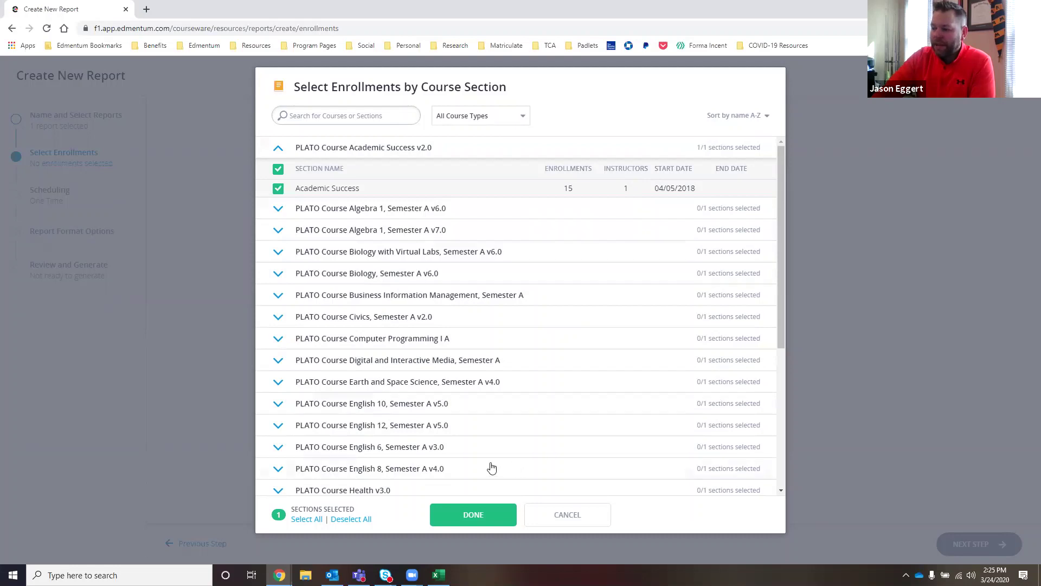
pyautogui.click(466, 516)
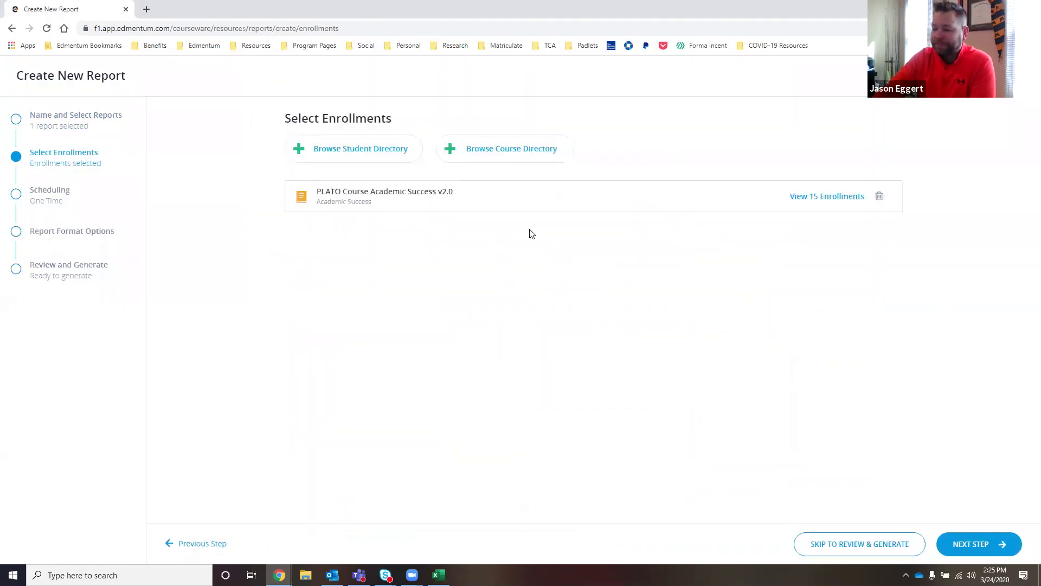
# Schedule the report as recurring with an end date of 5/26/2020.
pyautogui.click(997, 545)
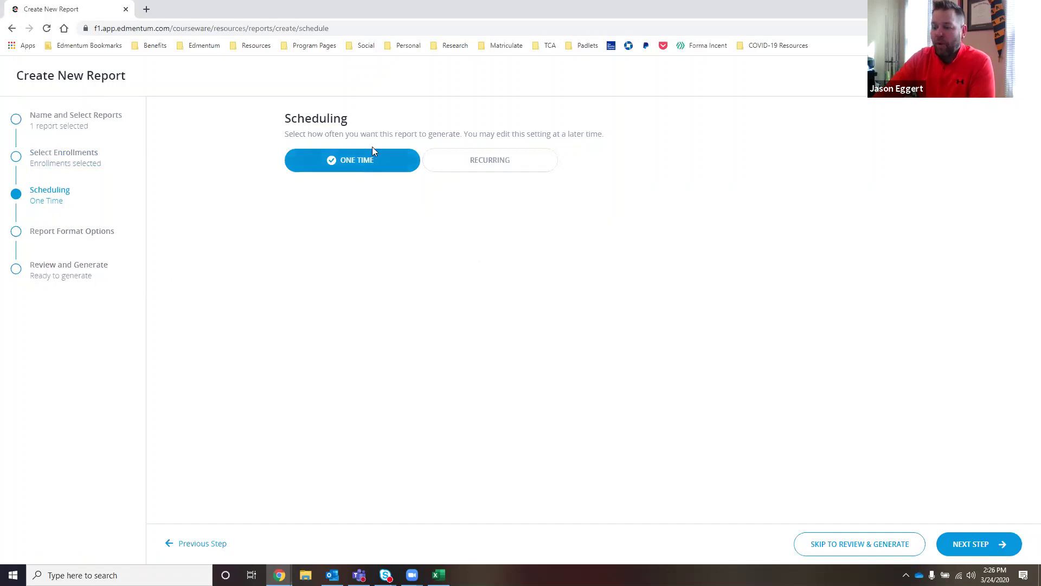
pyautogui.click(497, 166)
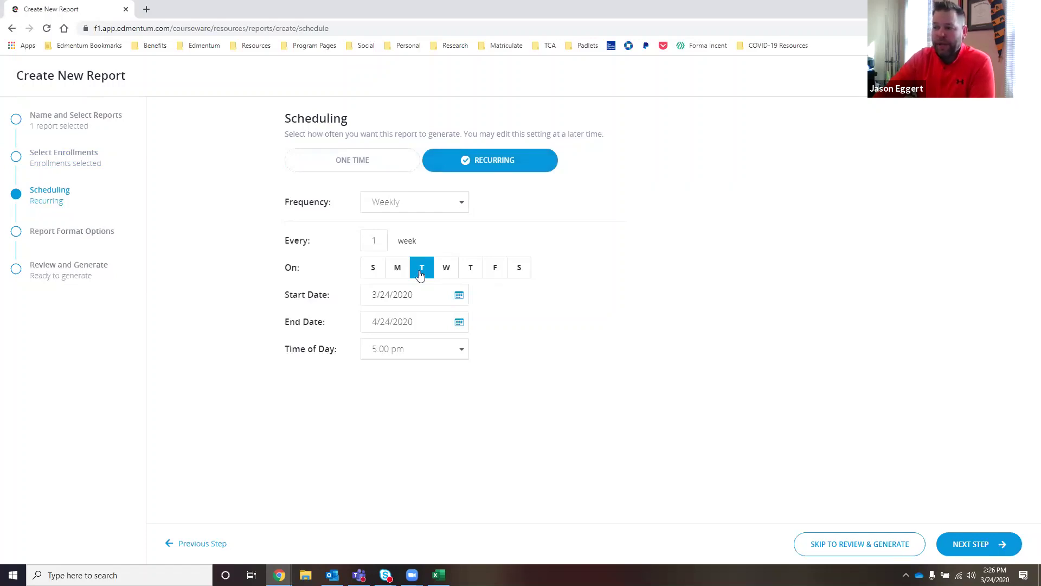
pyautogui.click(460, 322)
pyautogui.click(470, 343)
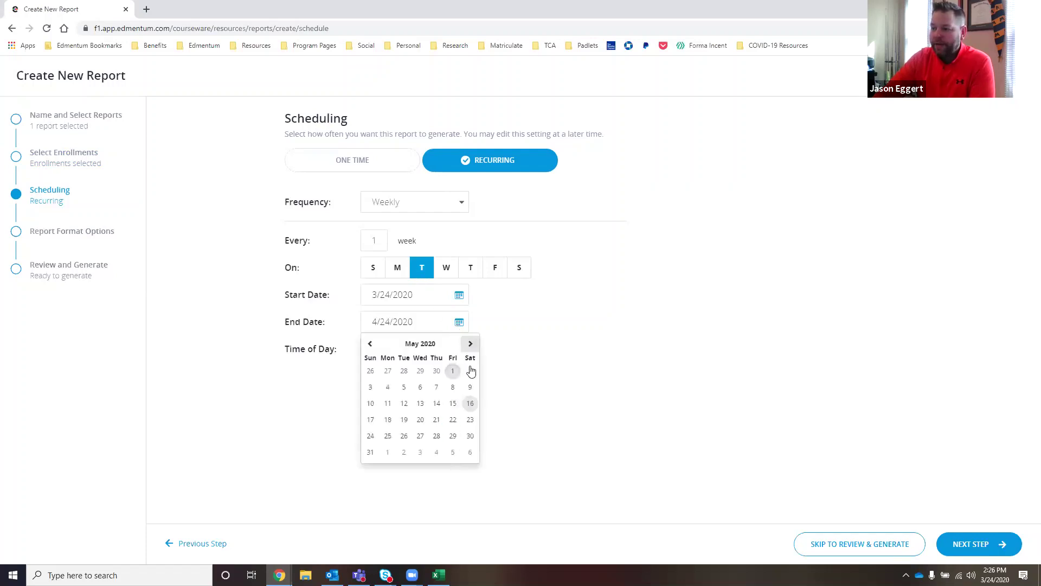
pyautogui.click(404, 437)
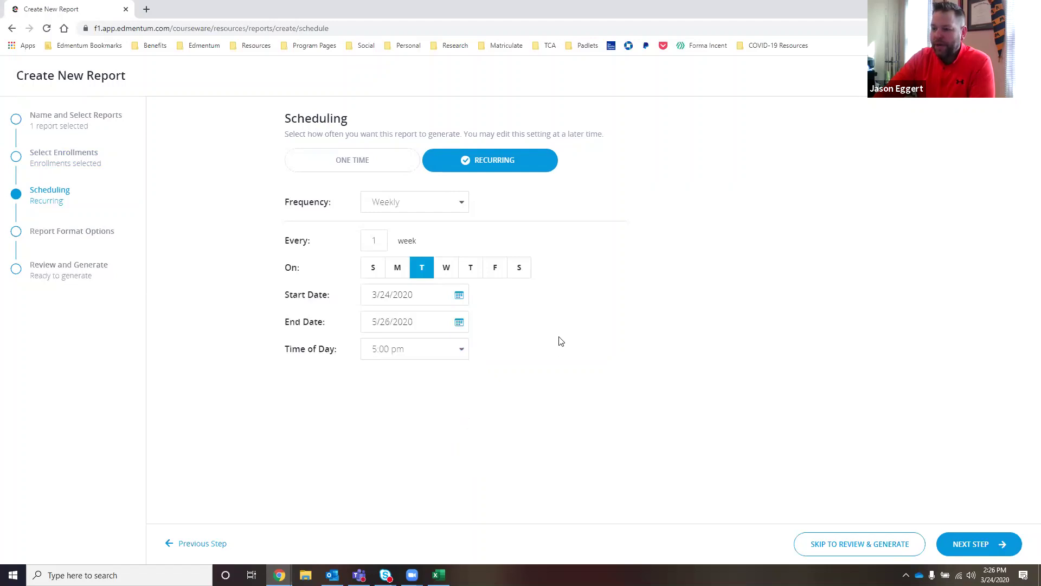
# Set the recurring report's time of day to 7:00 am.
pyautogui.click(461, 349)
pyautogui.moveTo(463, 386); pyautogui.dragTo(459, 400)
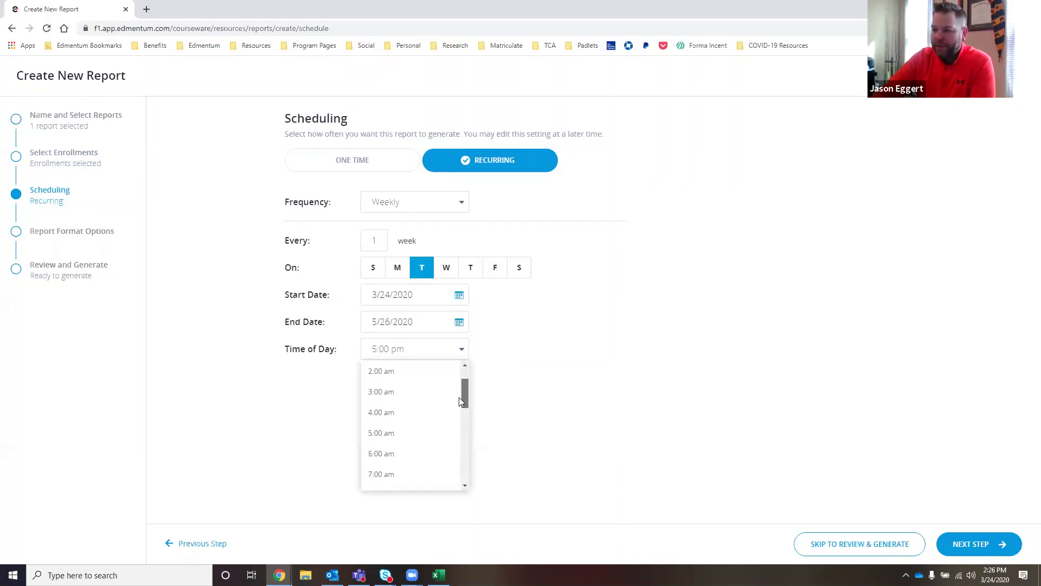
pyautogui.click(396, 446)
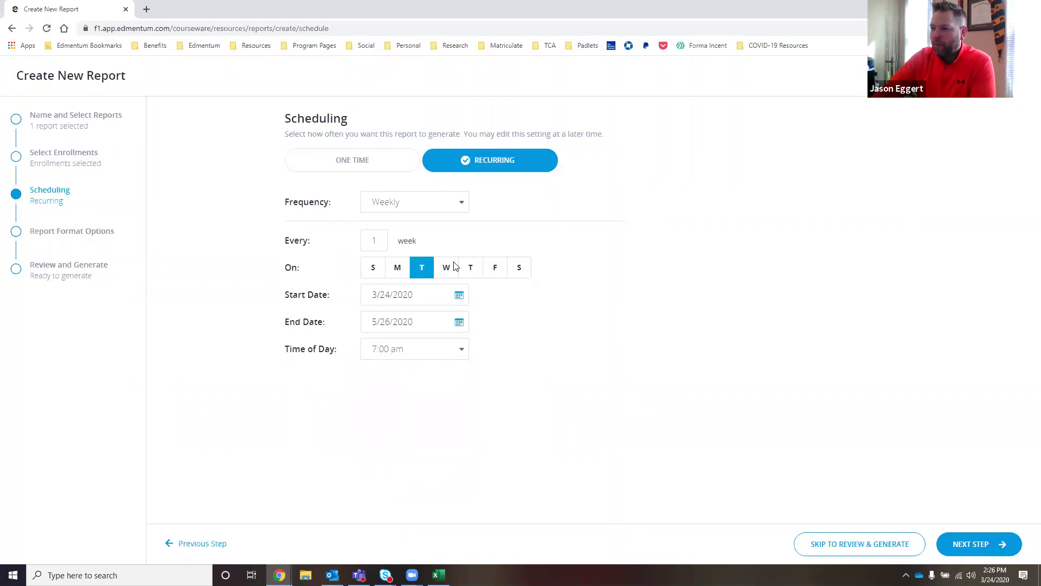
# Add the report note "We will use these during individual goal setting conferences." and generate the recurring Weekly Progress Report.
pyautogui.click(955, 554)
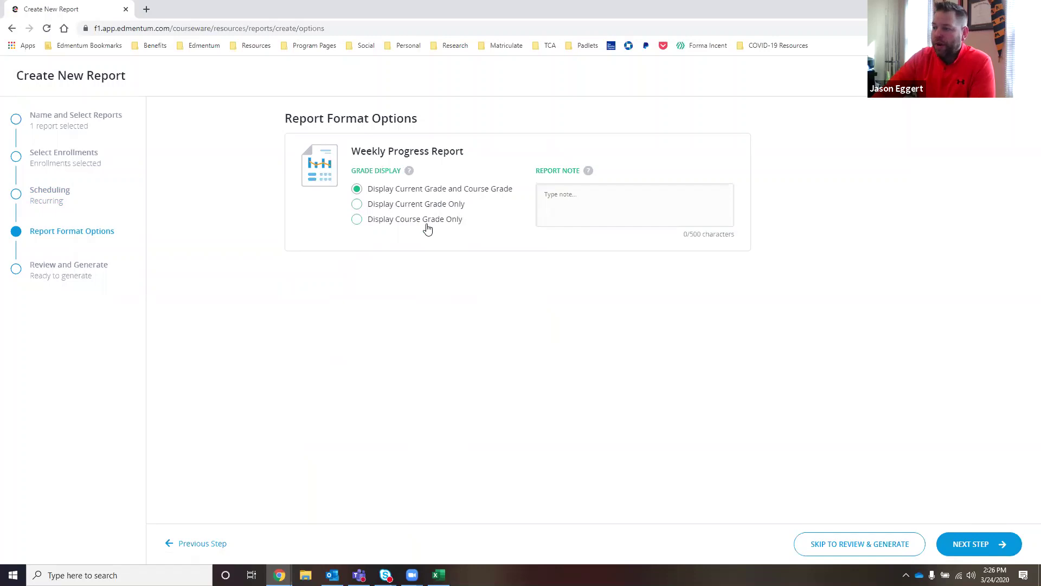
pyautogui.click(569, 194)
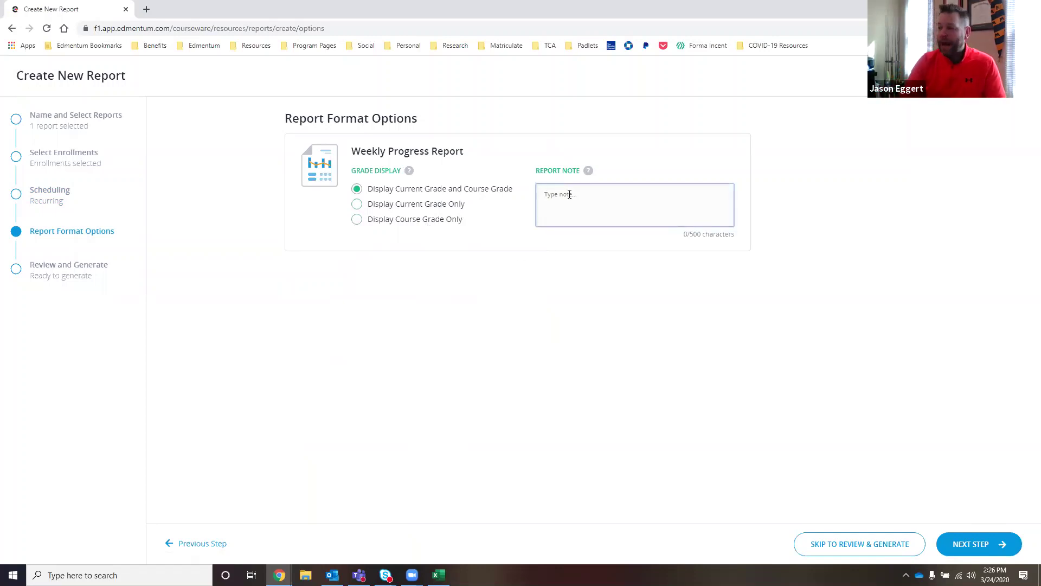
pyautogui.write('We will u')
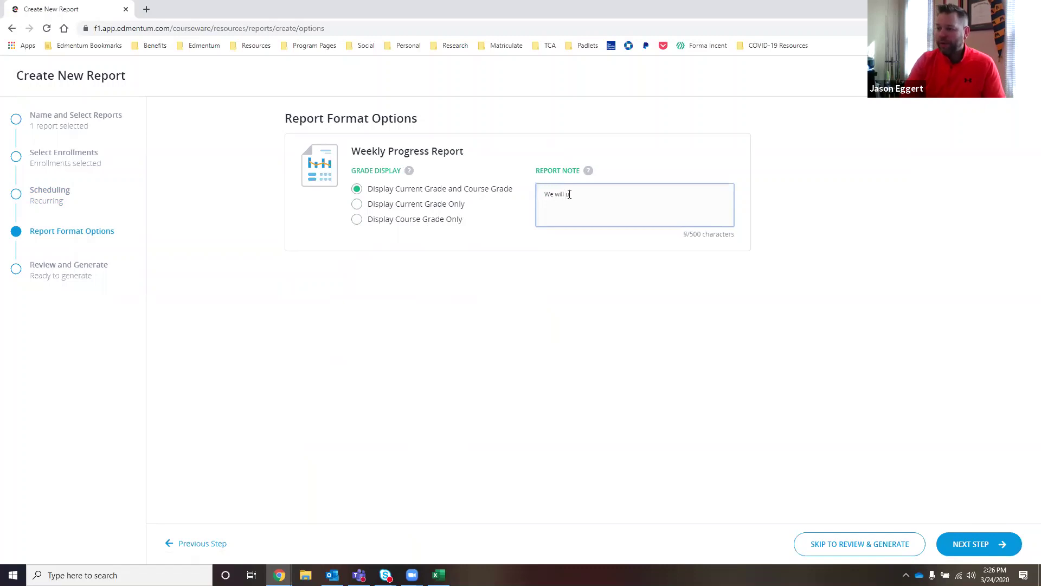
pyautogui.write('se these during individual goal setting conferences.')
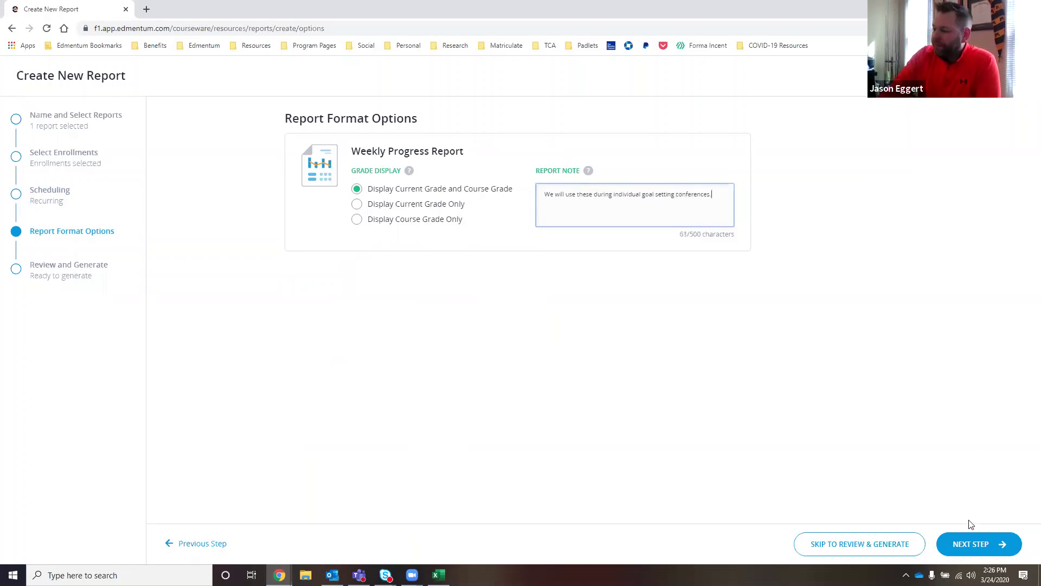
pyautogui.click(974, 543)
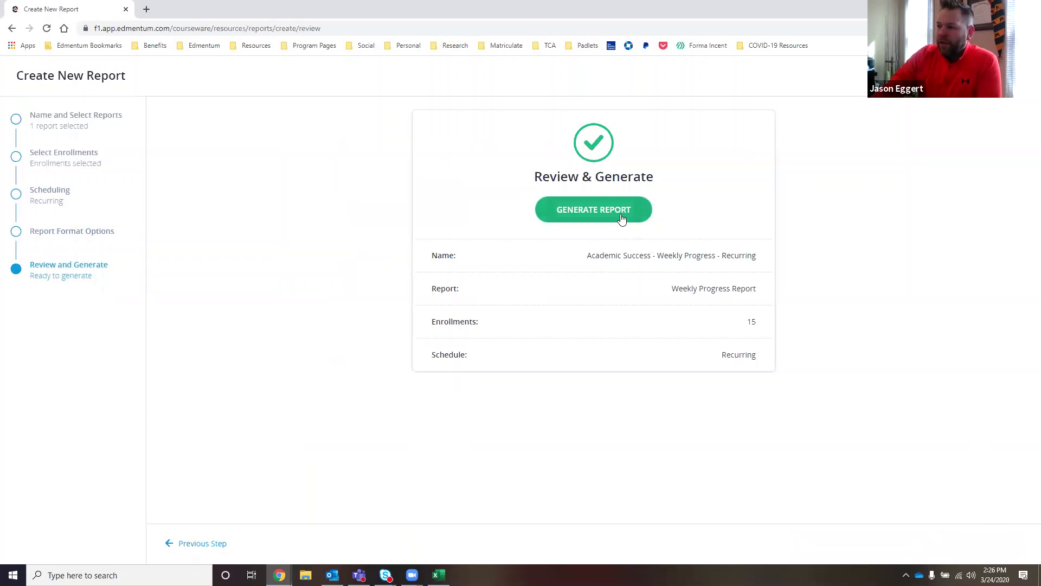
pyautogui.click(620, 216)
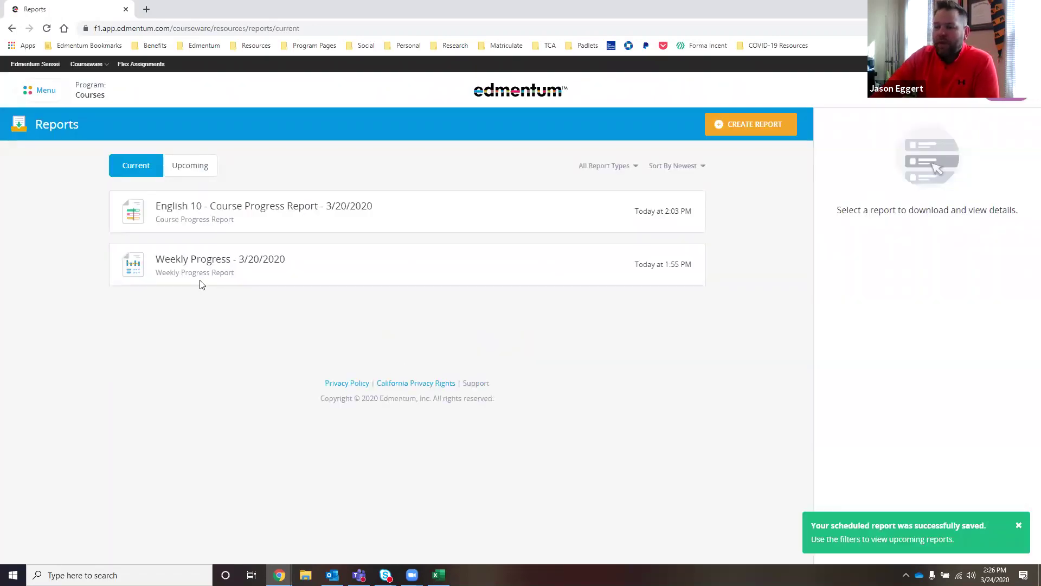
# Check the upcoming reports, and open the details of the current Weekly Progress - 3/20/2020 report.
pyautogui.click(187, 167)
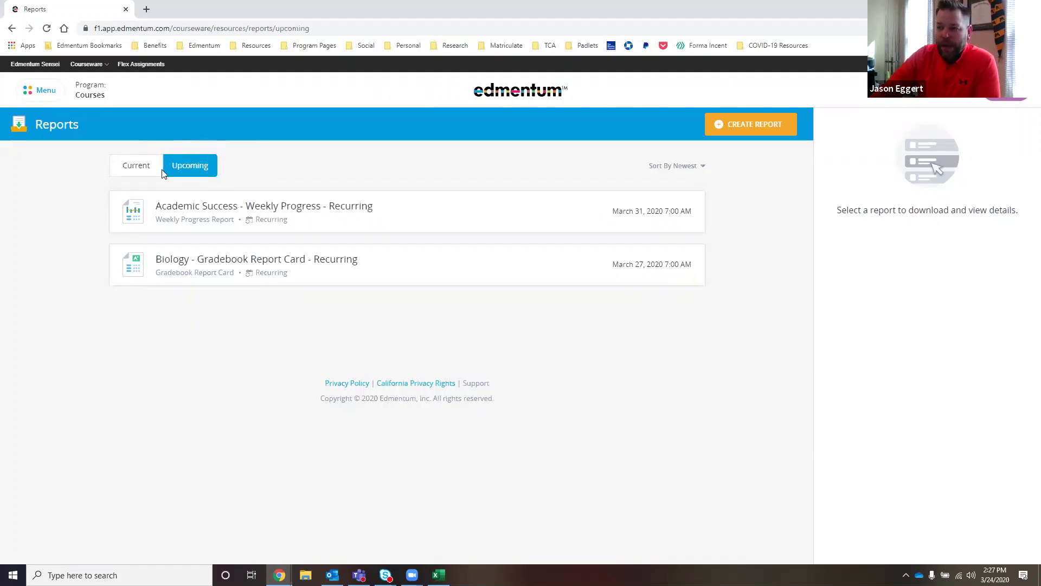
pyautogui.click(132, 170)
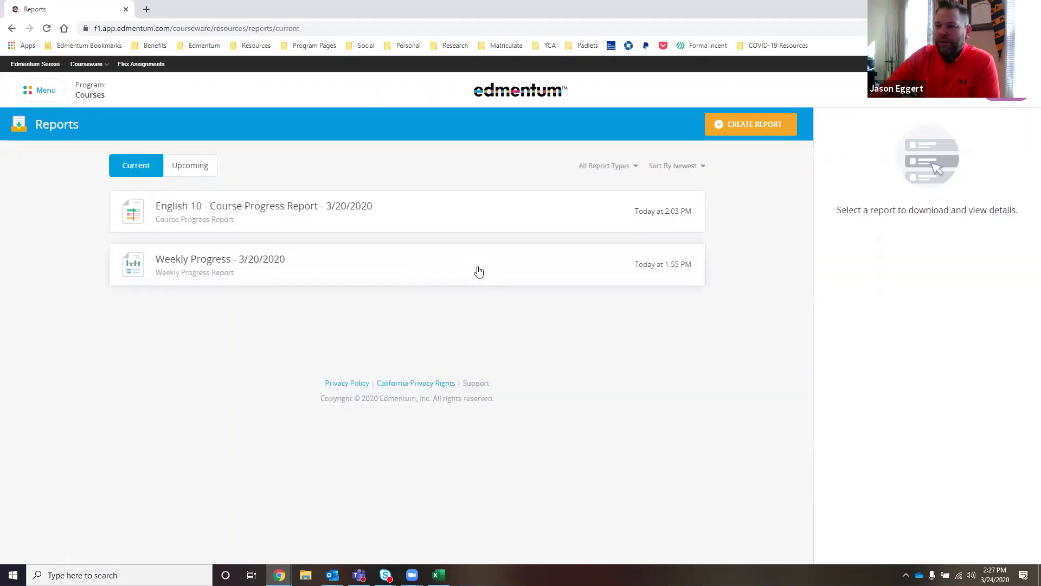
pyautogui.click(269, 267)
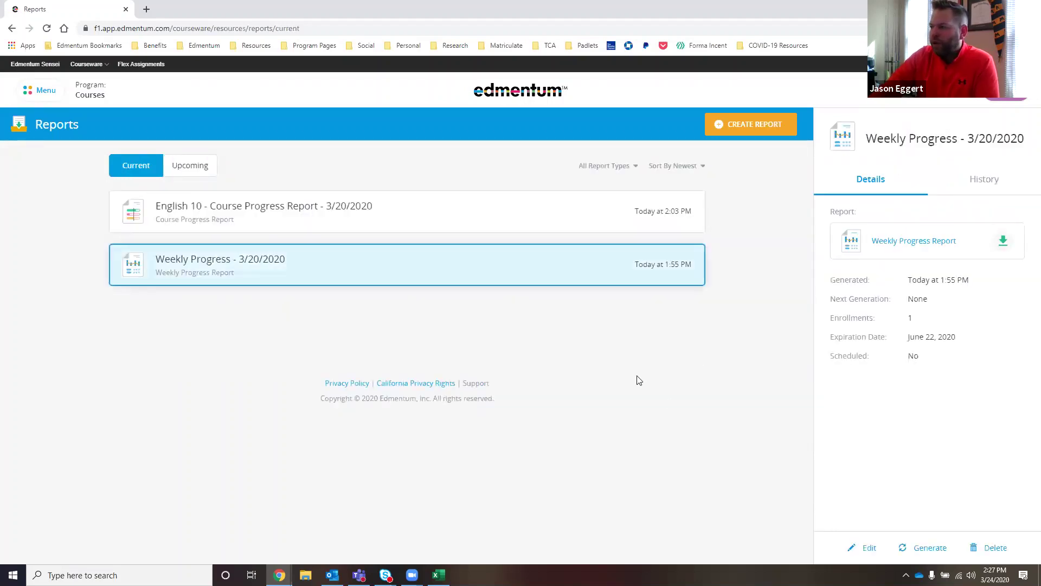